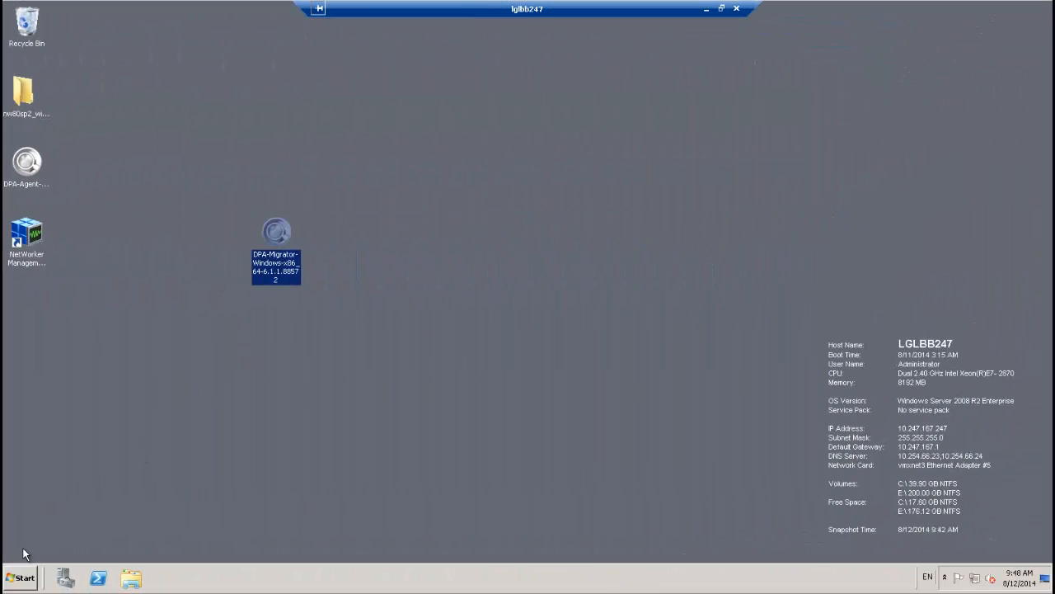
Step: Browse in Windows Explorer to C:\Program Files\EMC\DPAM\bin
left_click(130, 582)
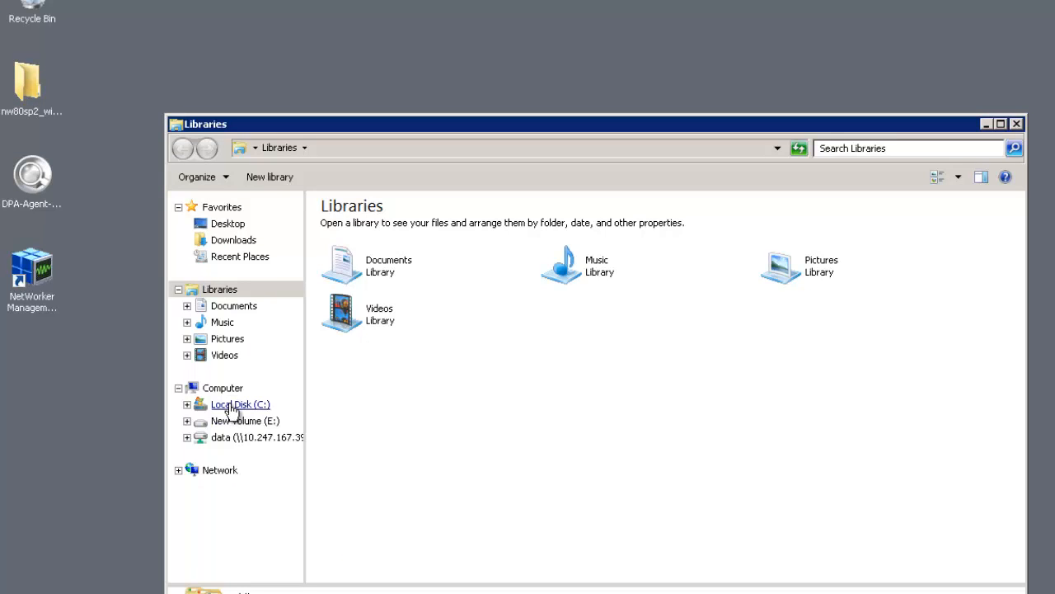
left_click(231, 405)
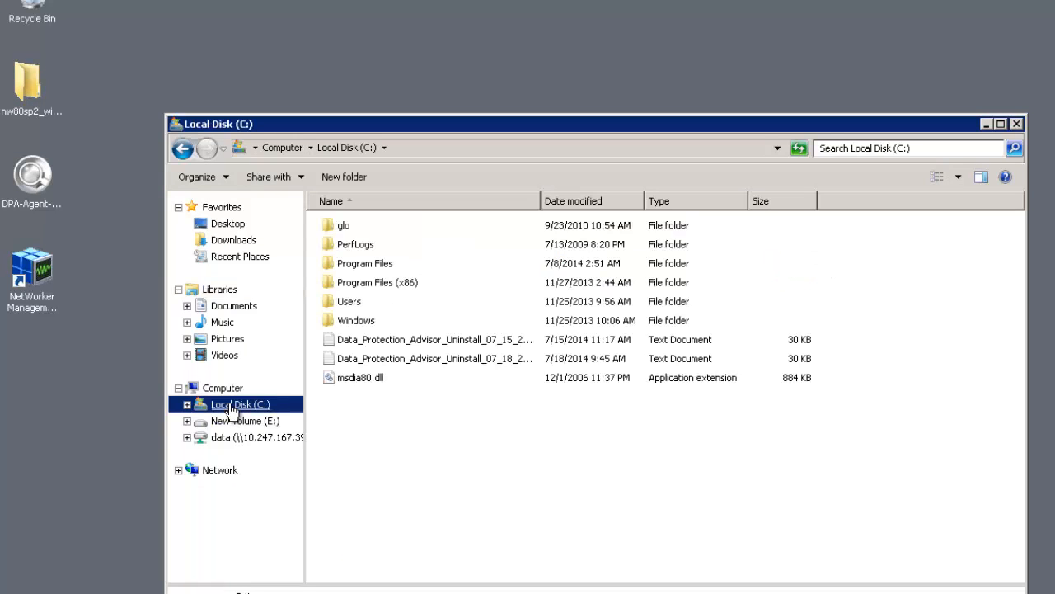
left_click(347, 265)
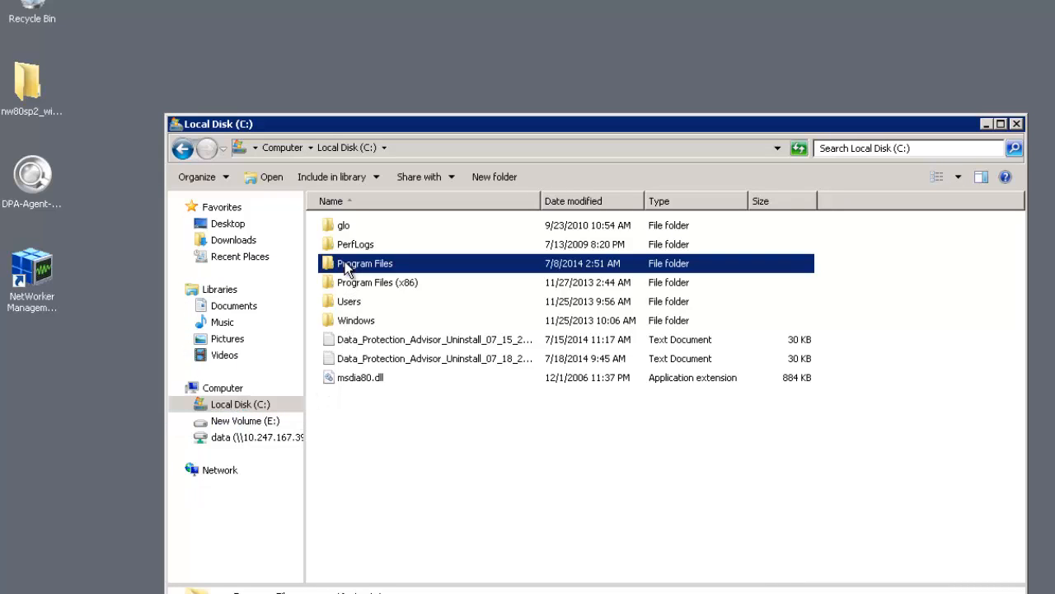
double_click(347, 265)
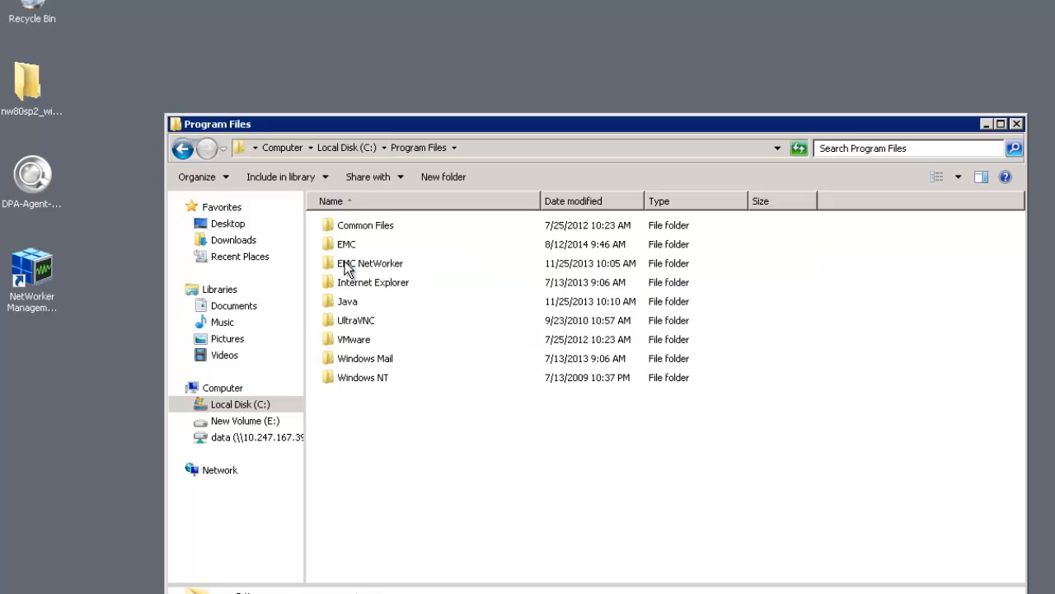
double_click(348, 248)
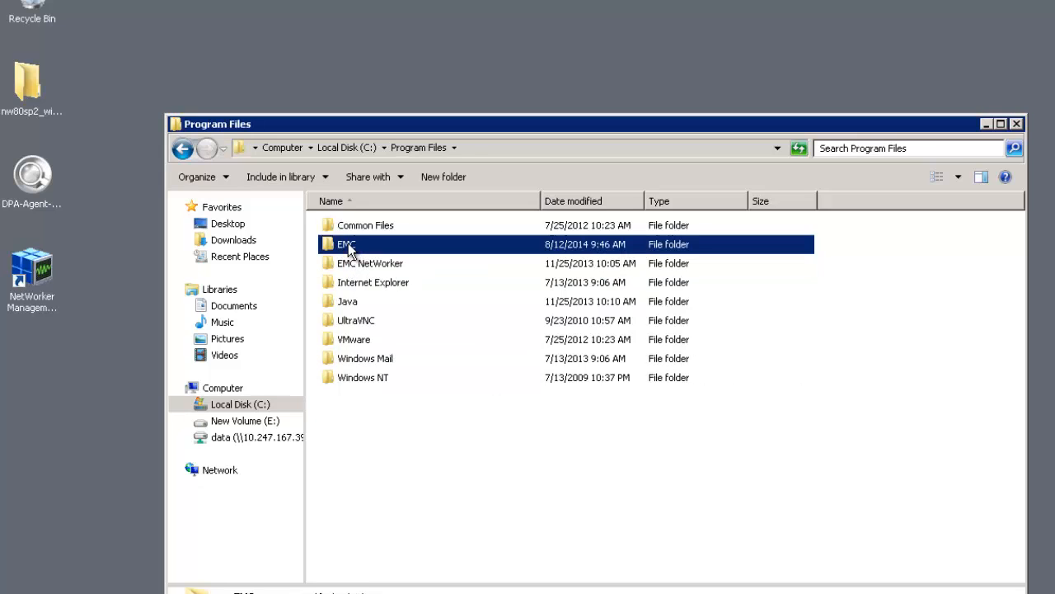
double_click(360, 231)
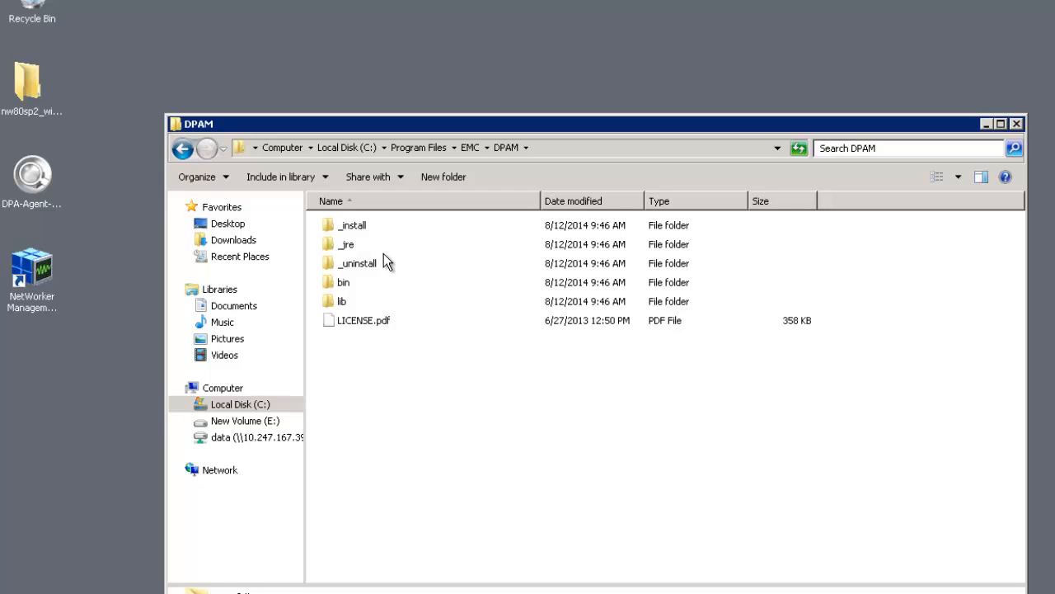
double_click(344, 285)
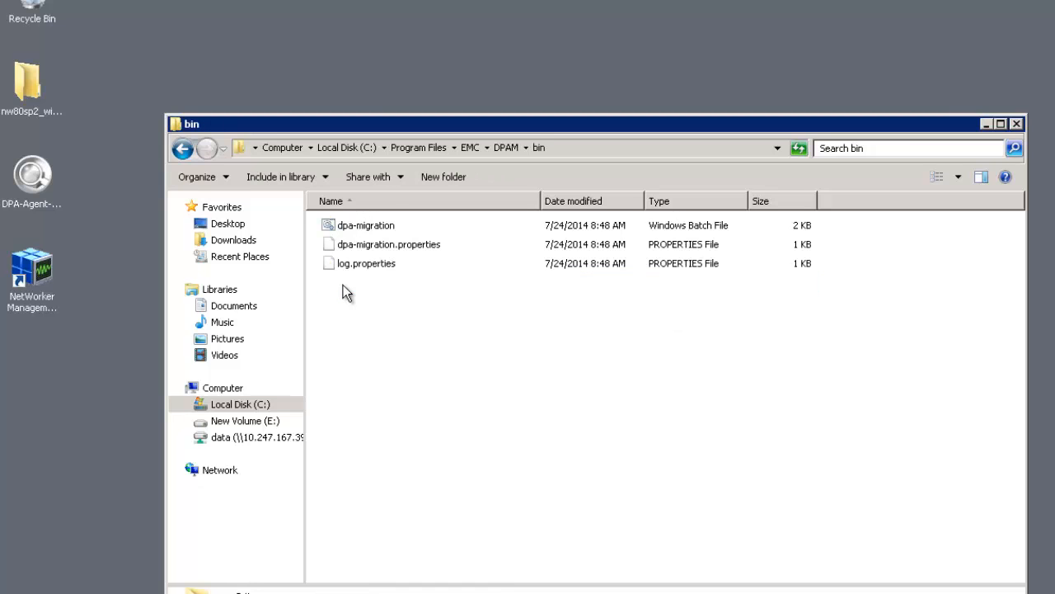
Step: Send the dpa-migration batch file to the desktop as a shortcut and close Explorer
left_click(366, 231)
right_click(363, 226)
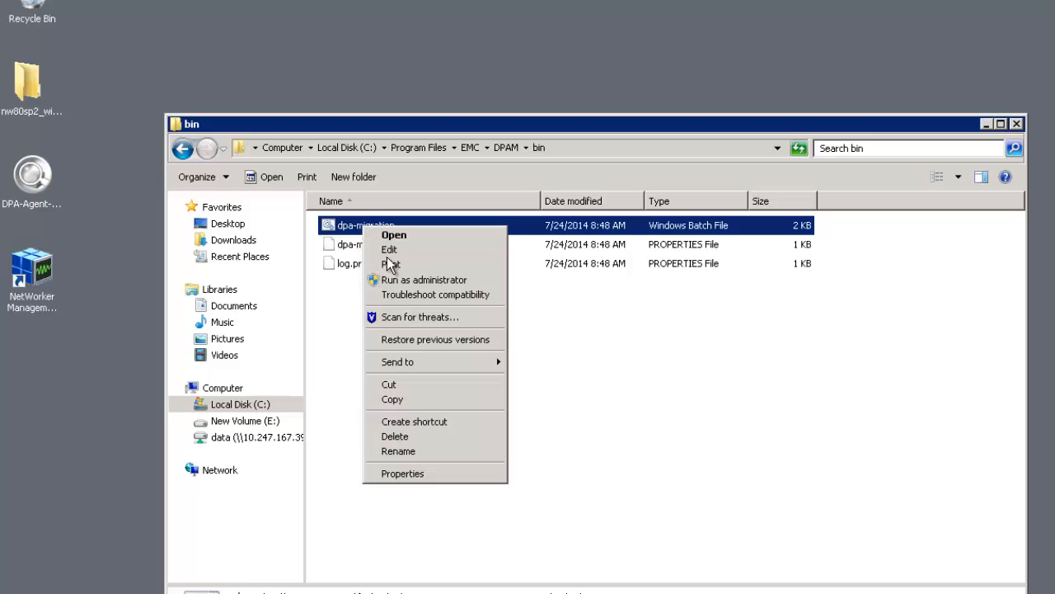
mouse_move(410, 365)
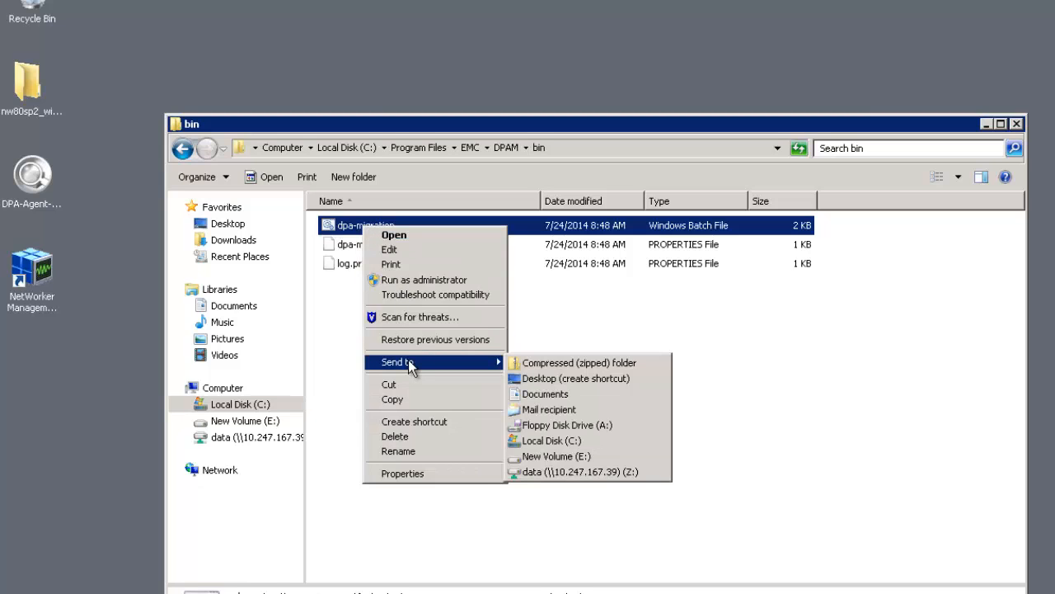
left_click(559, 379)
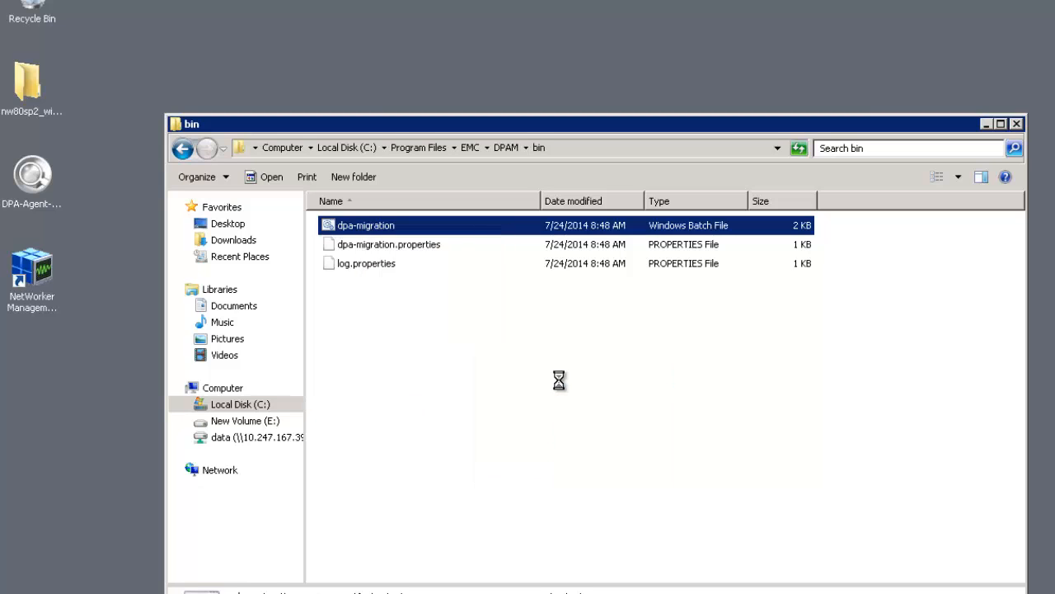
key("super+d")
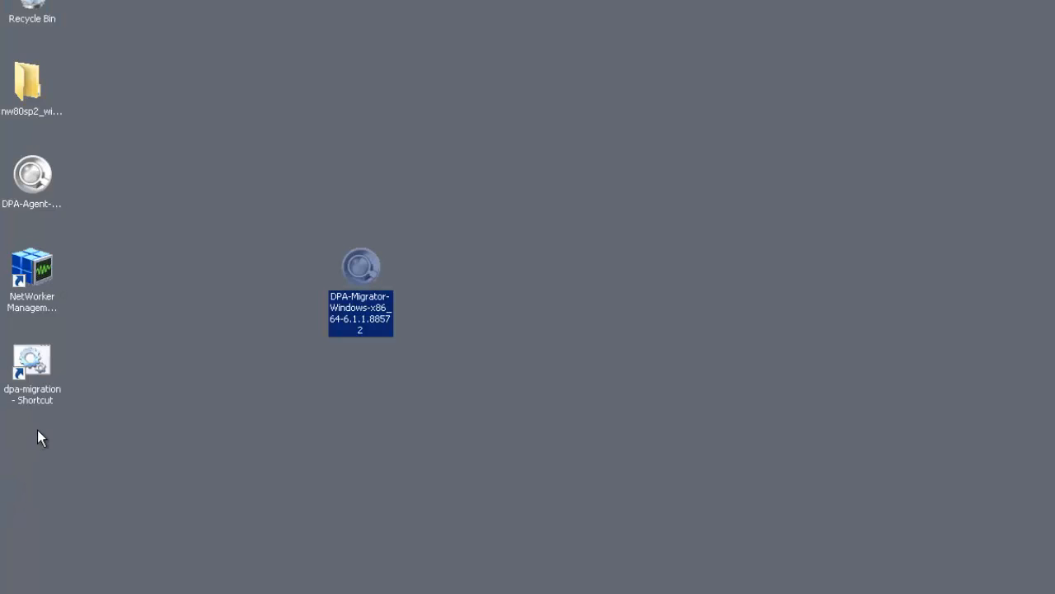
Step: Launch dpa-migration from the desktop shortcut, minimize its console, and get past the introduction
double_click(33, 371)
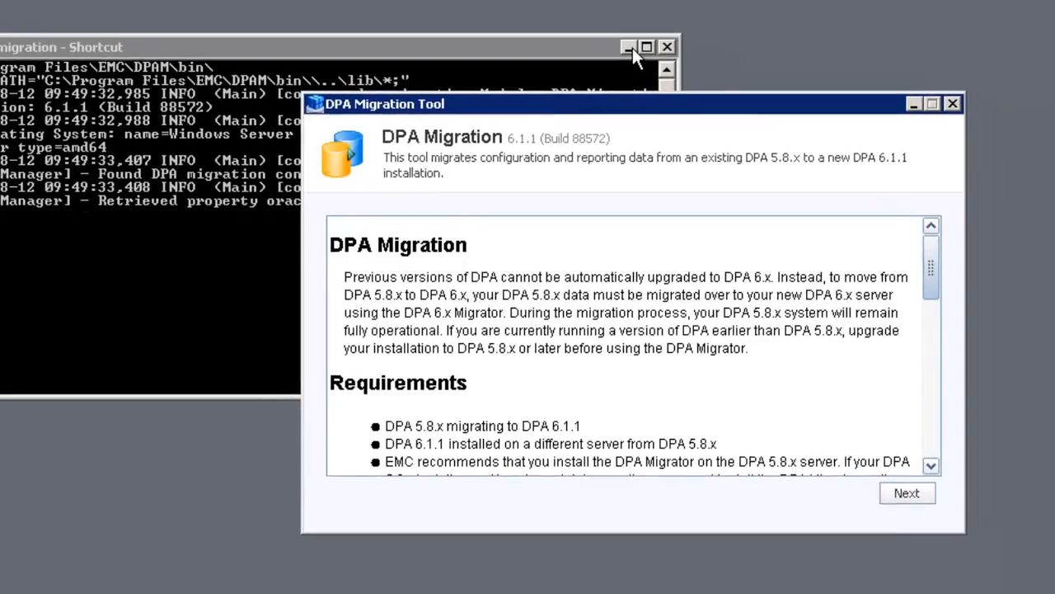
left_click(689, 67)
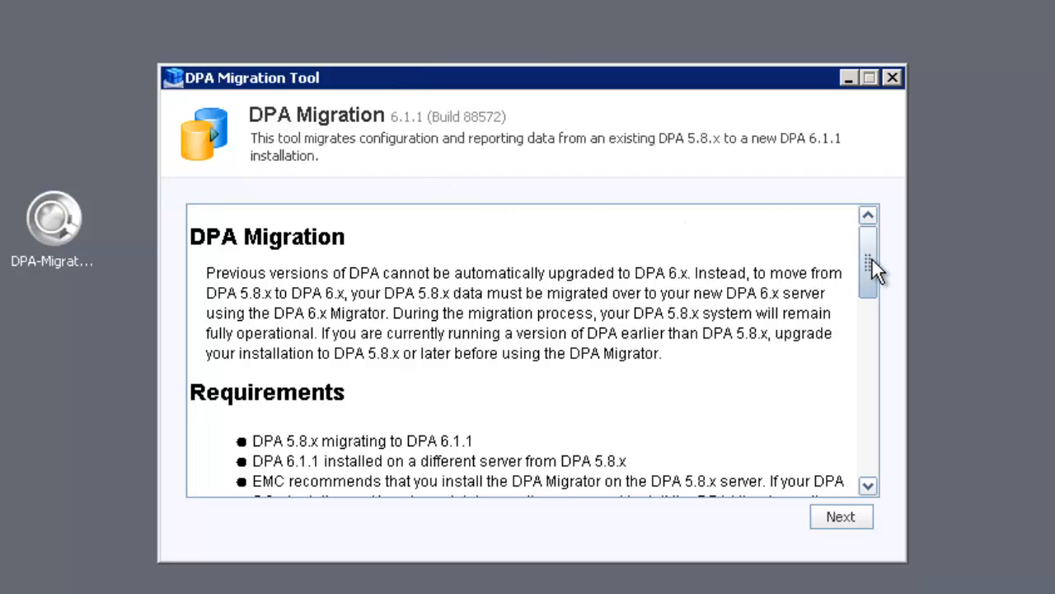
left_click_drag(869, 258, 867, 431)
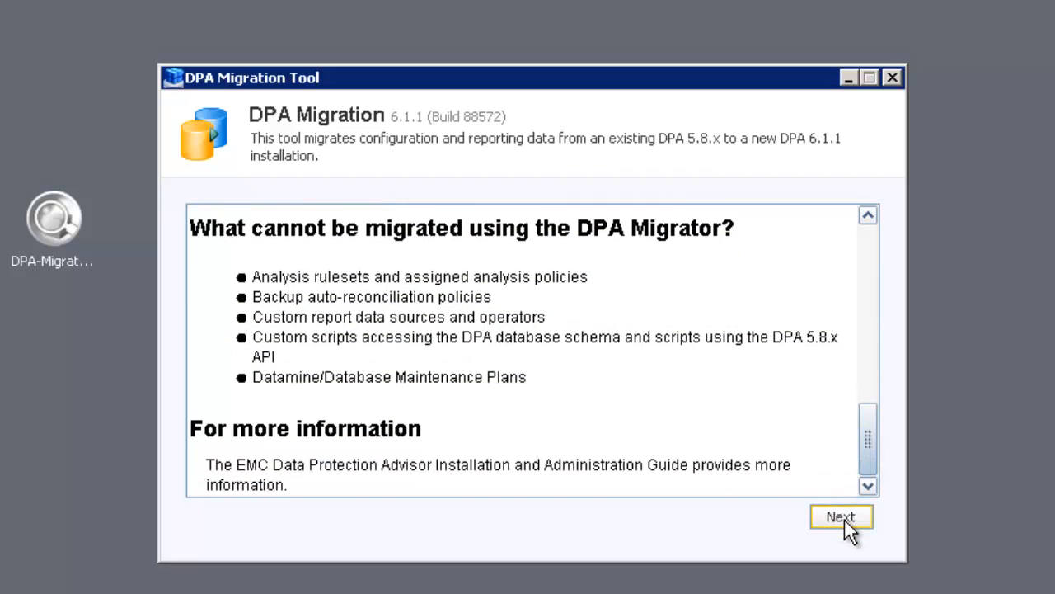
left_click(844, 518)
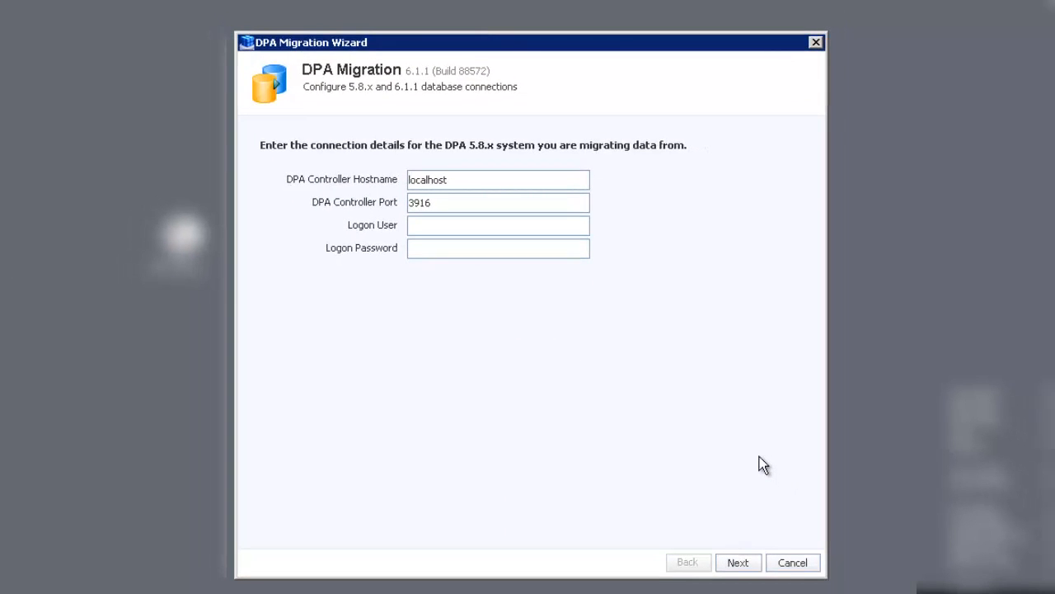
Step: Enter source DPA 5.8.x host lglbb040 with the administrator user and its password
left_click(477, 178)
key("BackSpace")
key("BackSpace")
key("BackSpace")
key("BackSpace")
key("BackSpace")
key("BackSpace")
key("BackSpace")
key("BackSpace")
key("BackSpace")
type("lglbb040")
left_click(457, 227)
type("administrator")
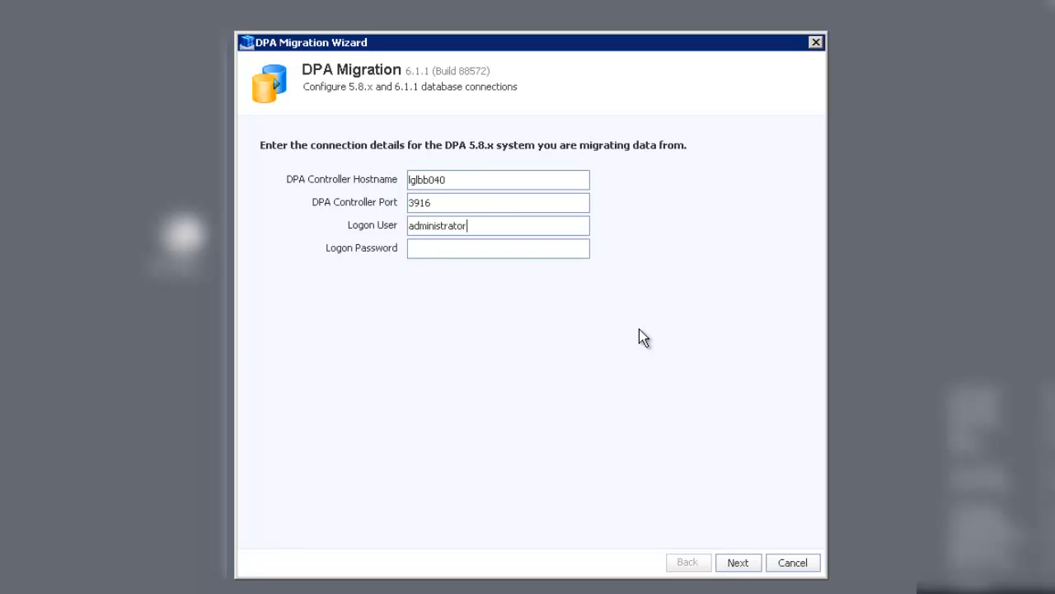
key("Tab")
type("*************")
left_click(741, 564)
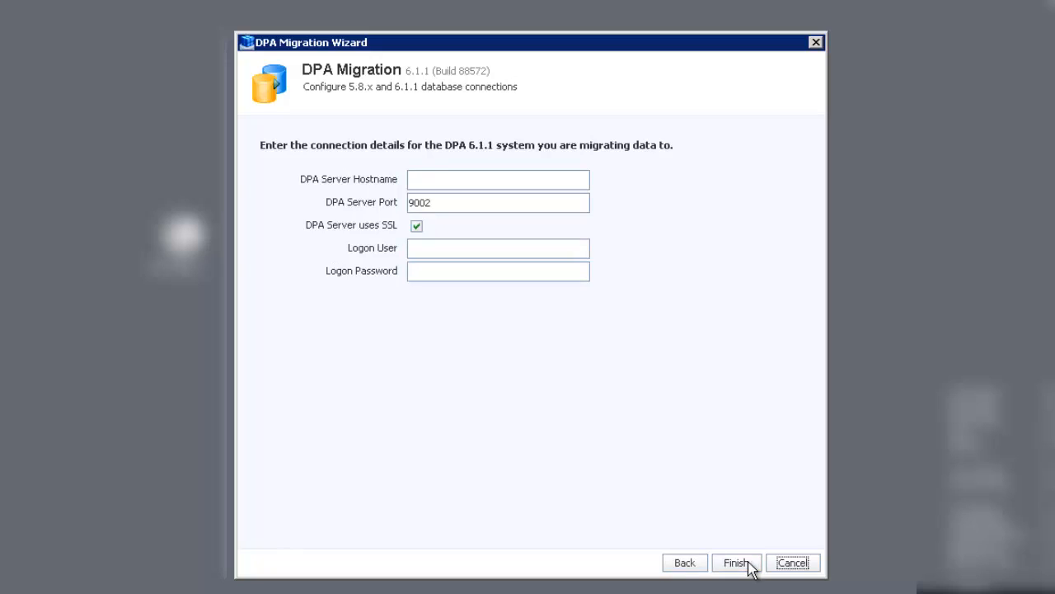
Step: Enter target DPA 6.1.1 server lglah046 with the administrator user and password, then finish
left_click(550, 178)
type("lglah046")
left_click(579, 247)
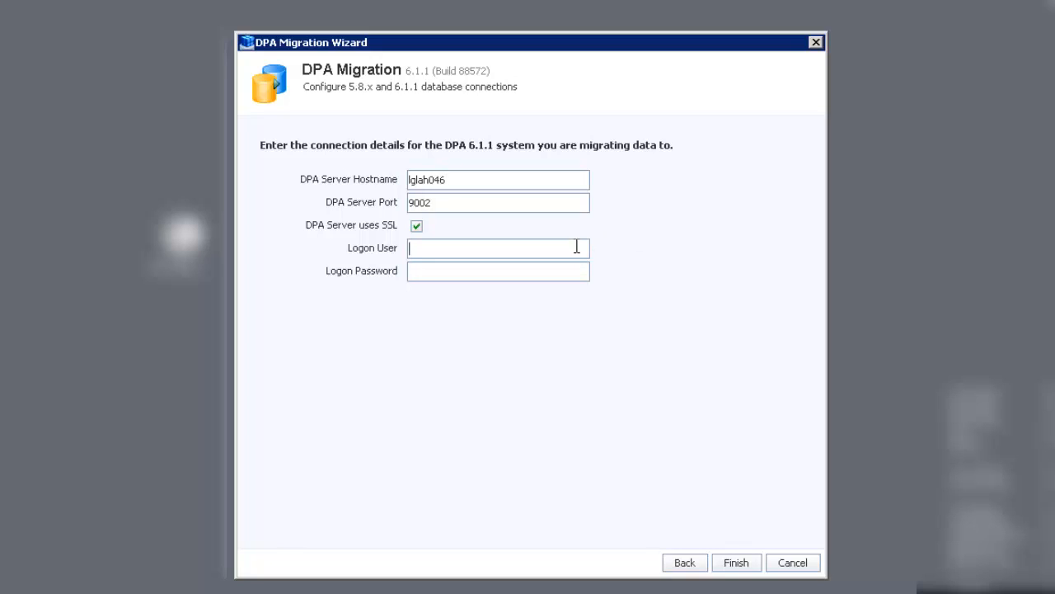
type("administrator")
key("Tab")
type("**************")
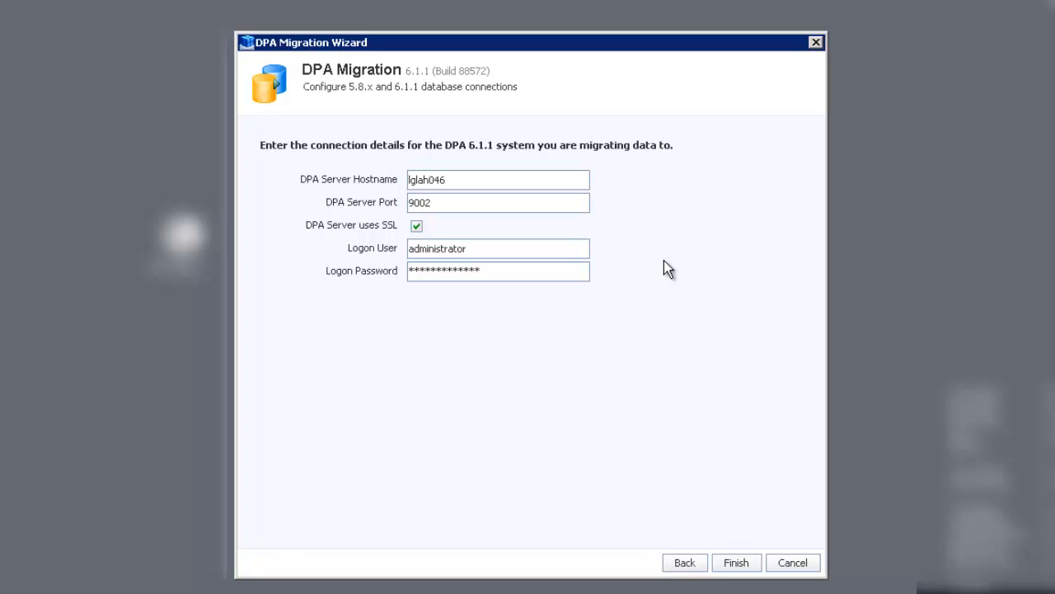
left_click(733, 562)
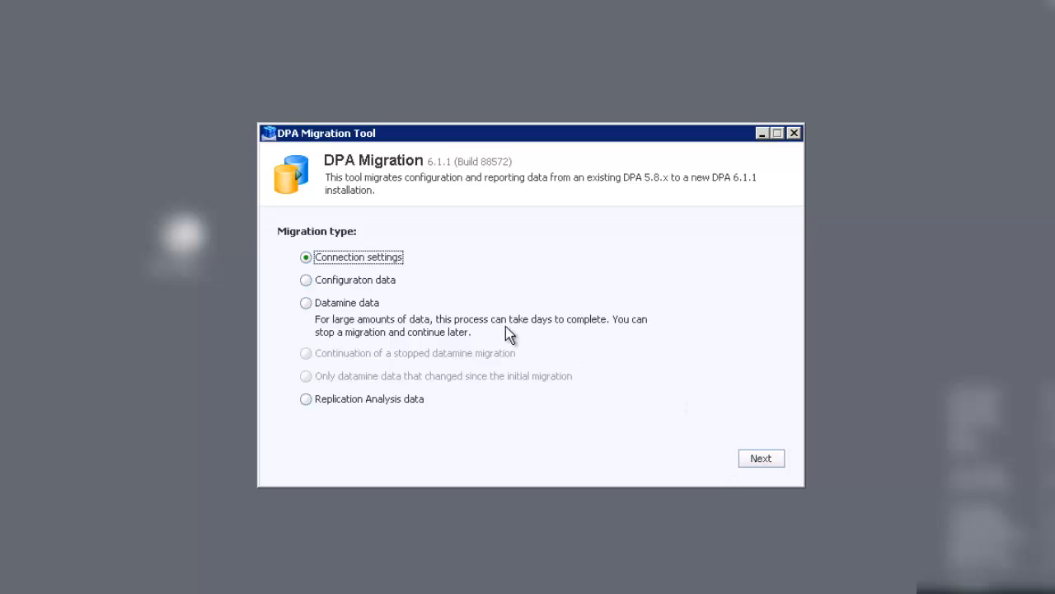
Step: Choose Configuration data migration, keeping all nine configuration object types selected
left_click(307, 281)
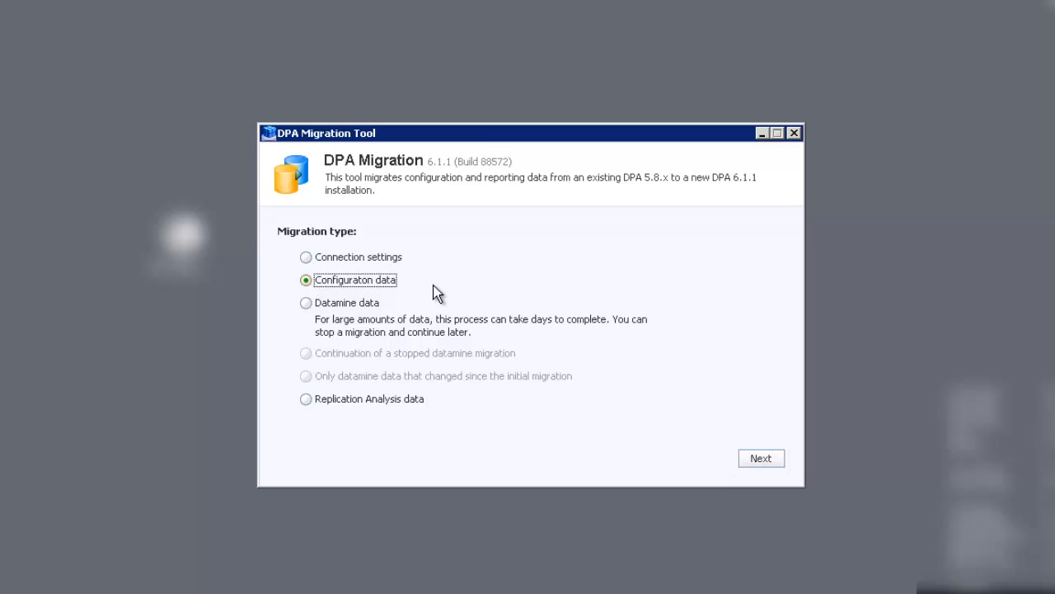
left_click(760, 462)
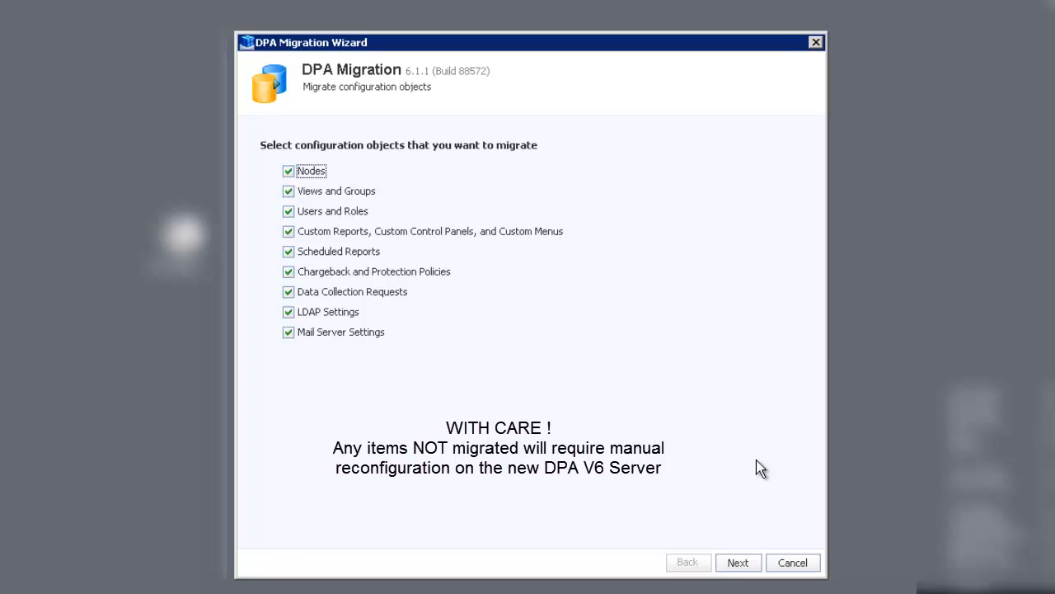
left_click(738, 564)
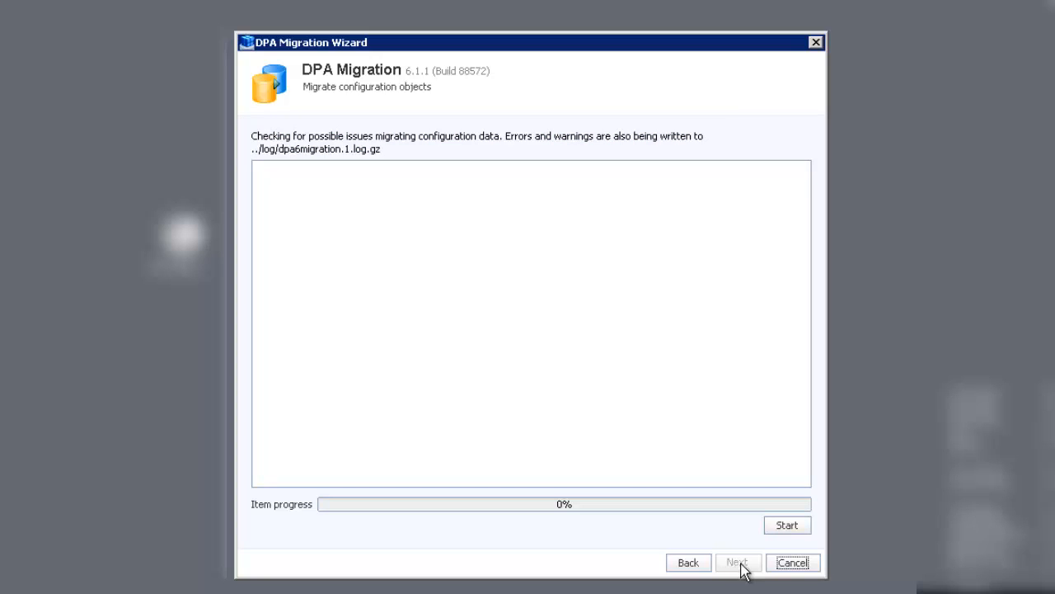
Step: Run the configuration issue check, then migrate the configuration data to 100%
left_click(780, 527)
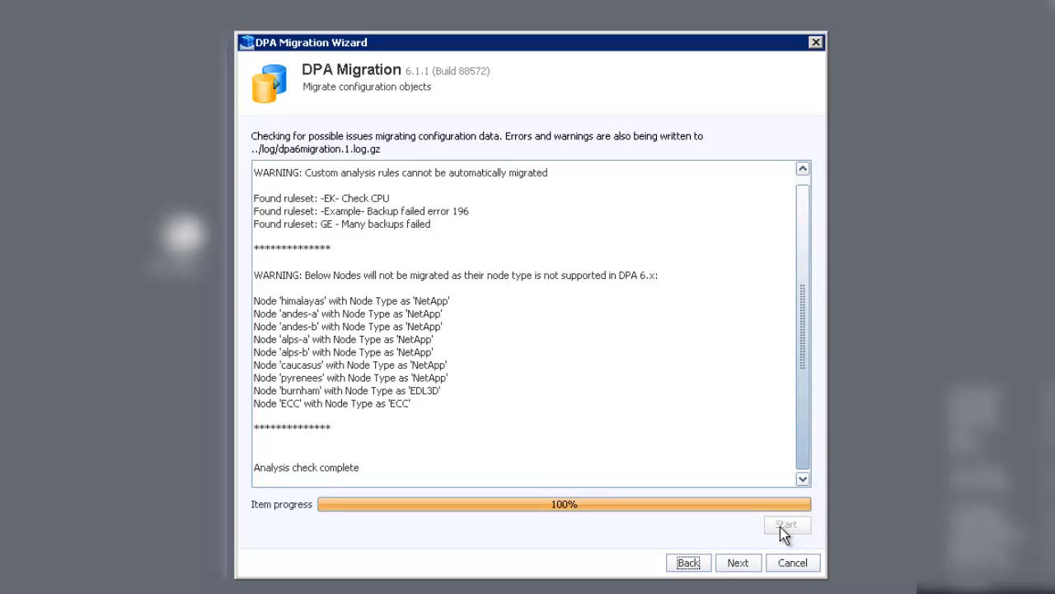
left_click(739, 563)
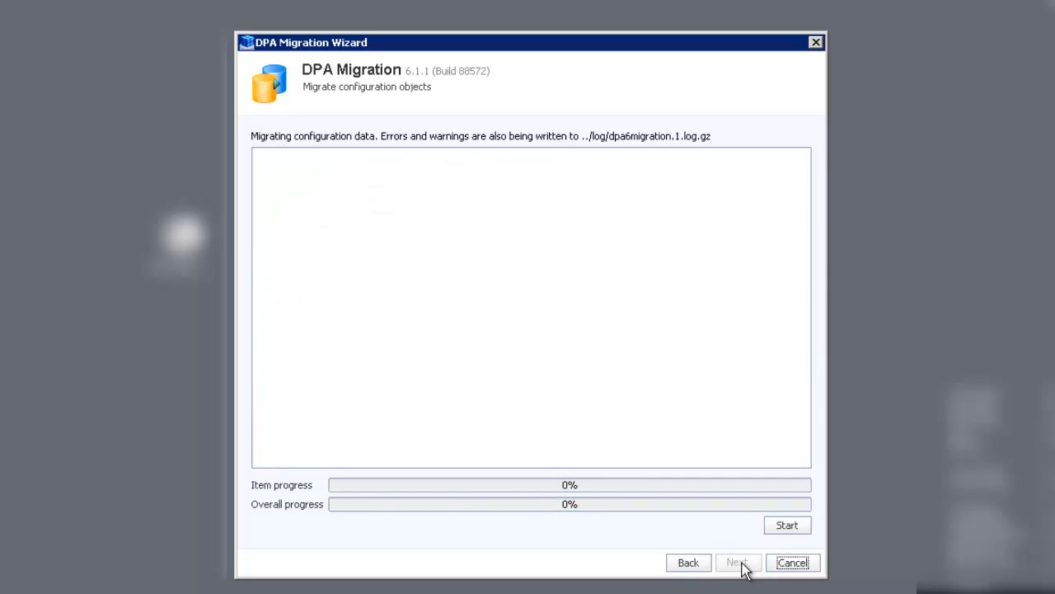
left_click(792, 530)
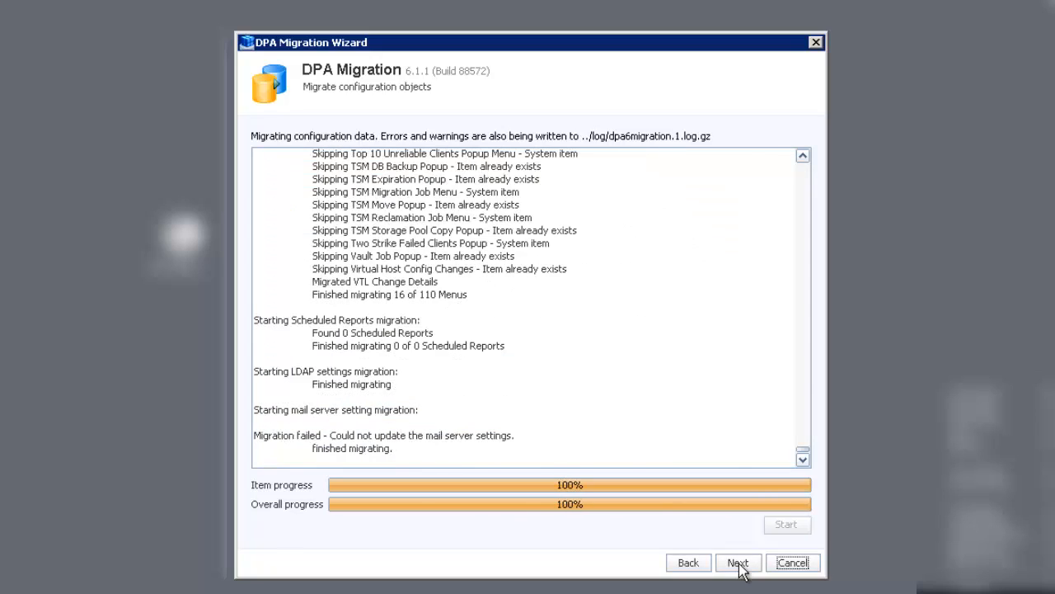
left_click(738, 563)
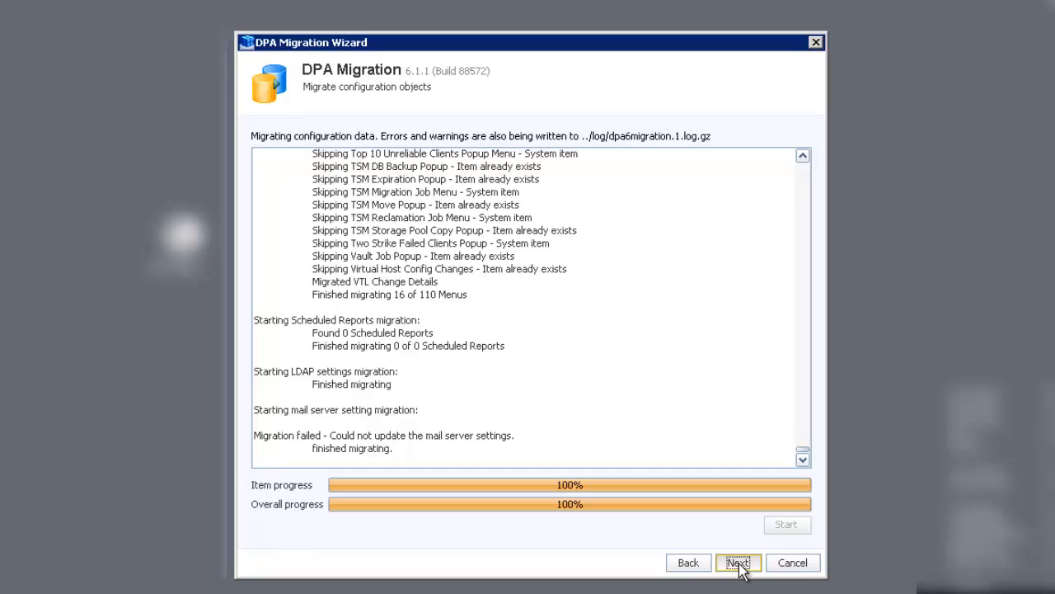
left_click(738, 564)
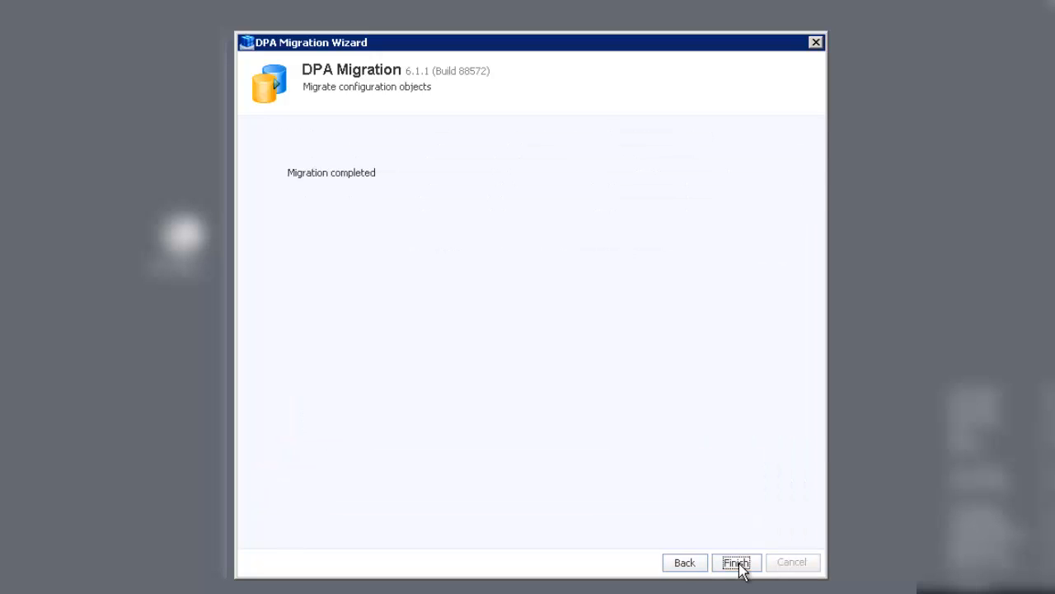
Step: Close the finished wizard, choose Datamine data, and limit Configuration data to Last Month
left_click(738, 564)
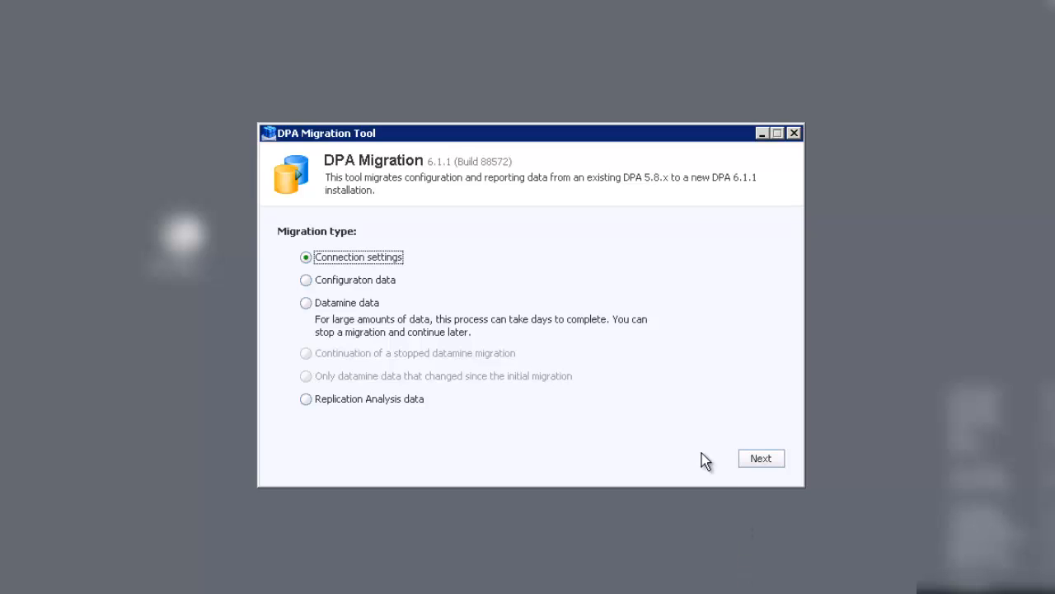
left_click(306, 303)
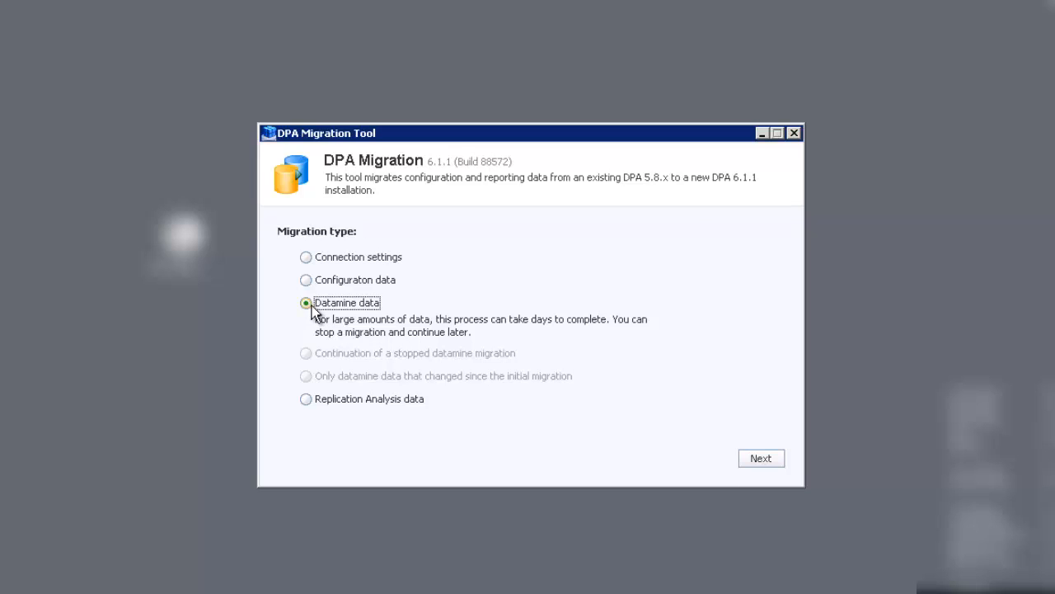
left_click(763, 459)
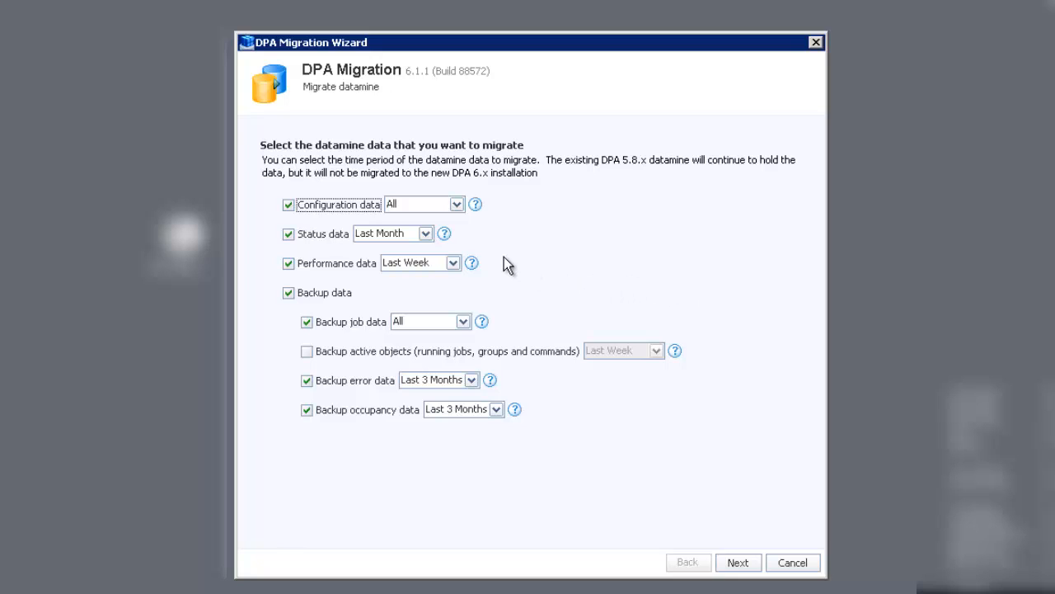
left_click(455, 204)
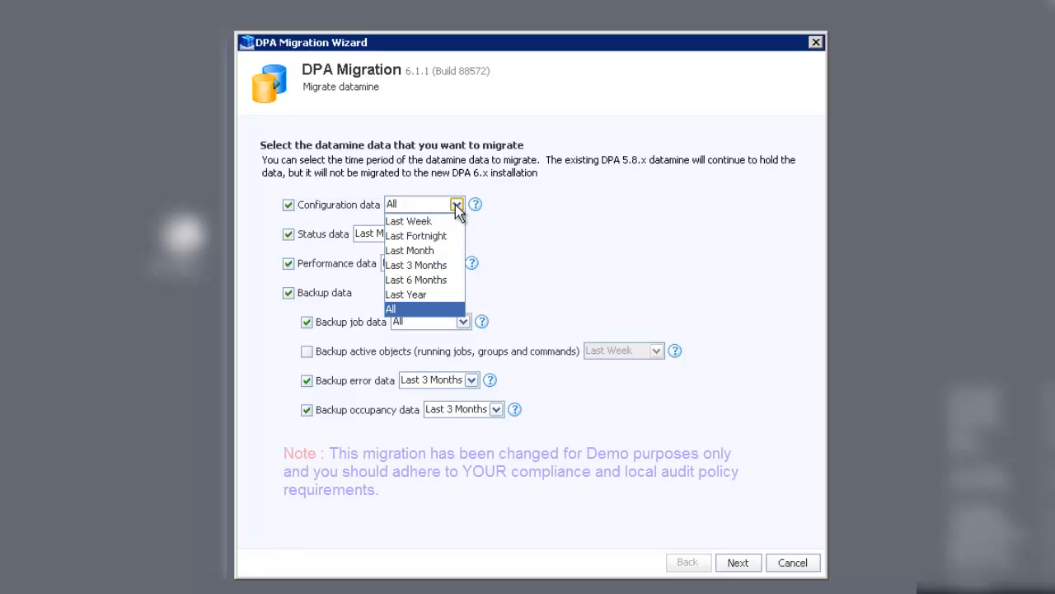
left_click(431, 252)
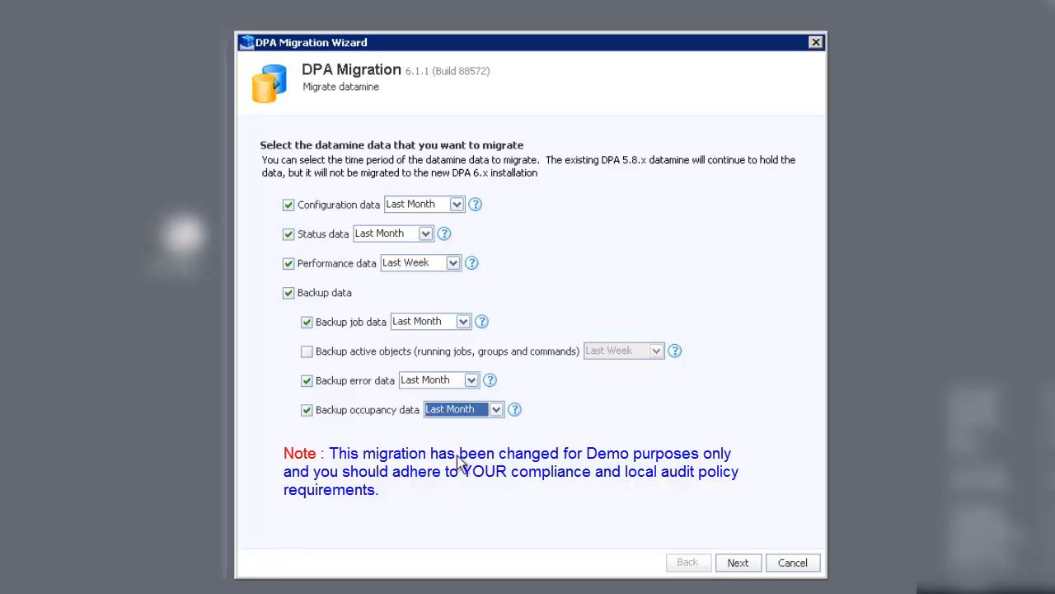
left_click(742, 565)
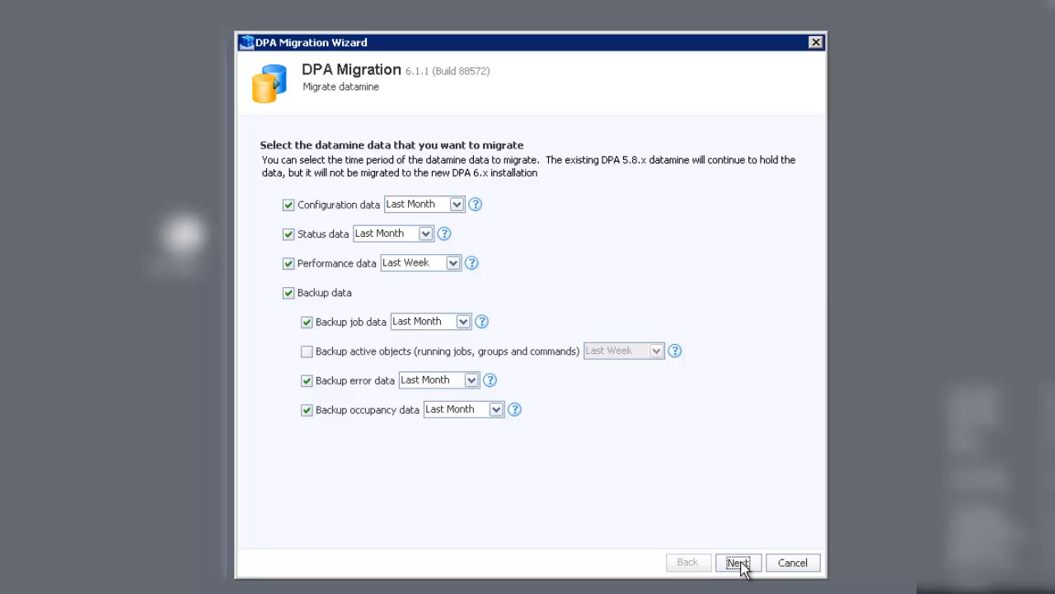
left_click(741, 566)
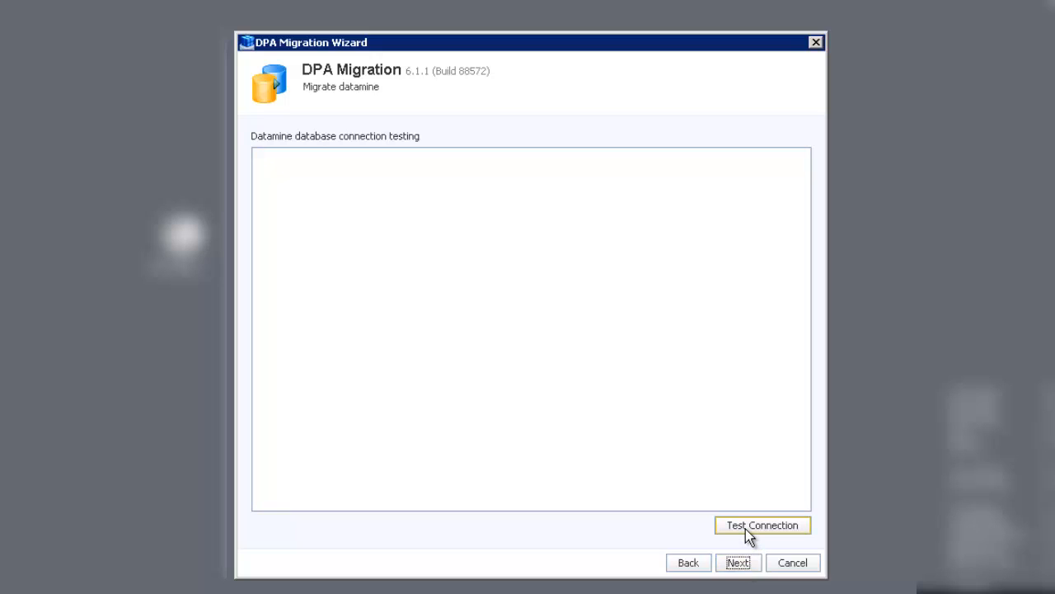
Step: Test the datamine connection and analyse 26 tables, 276502 rows, estimated 1 hour 26 minutes
left_click(746, 528)
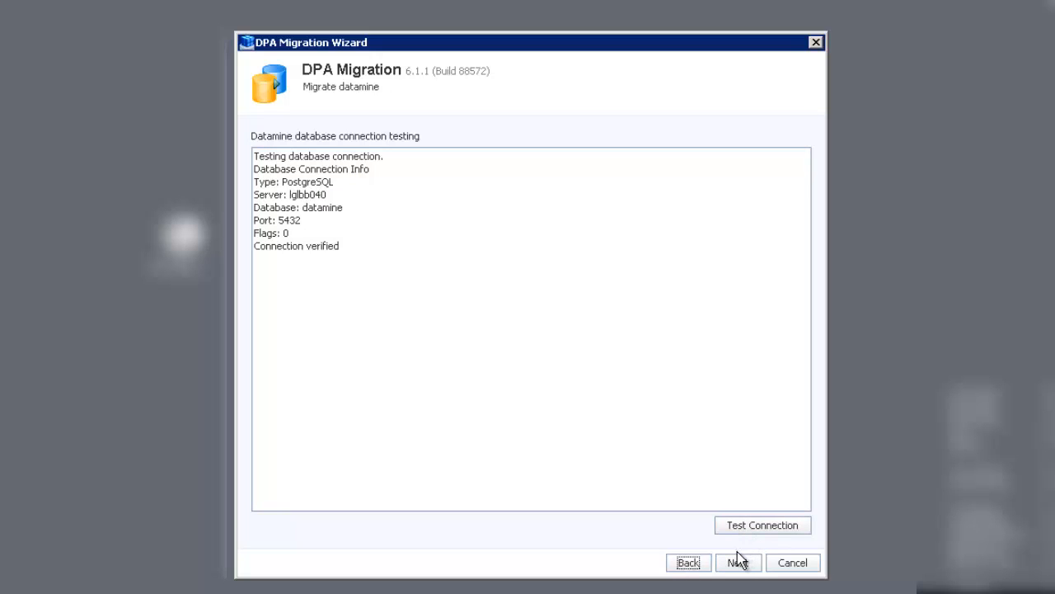
left_click(739, 564)
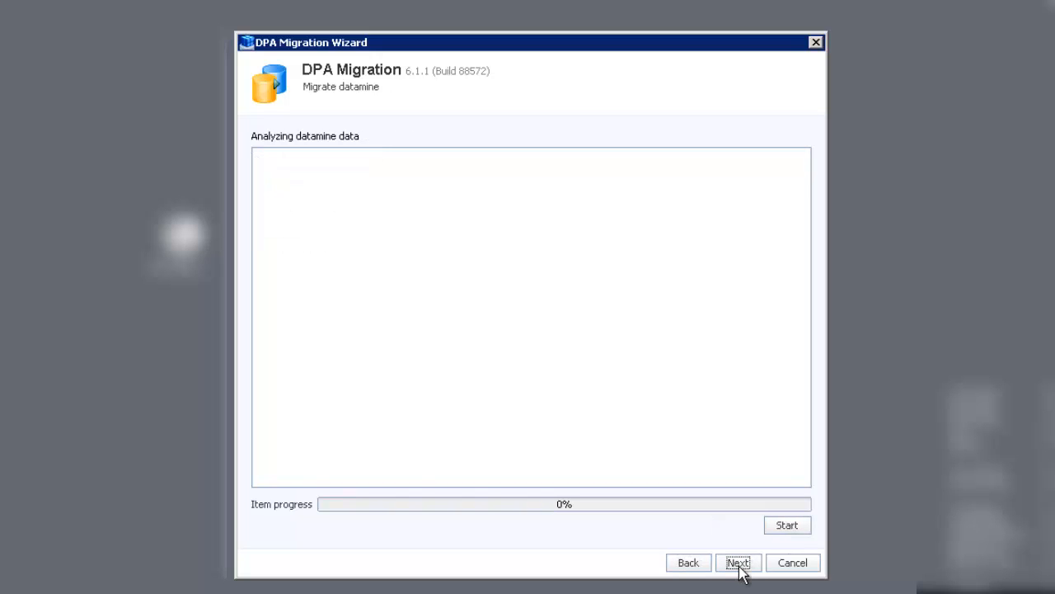
left_click(785, 525)
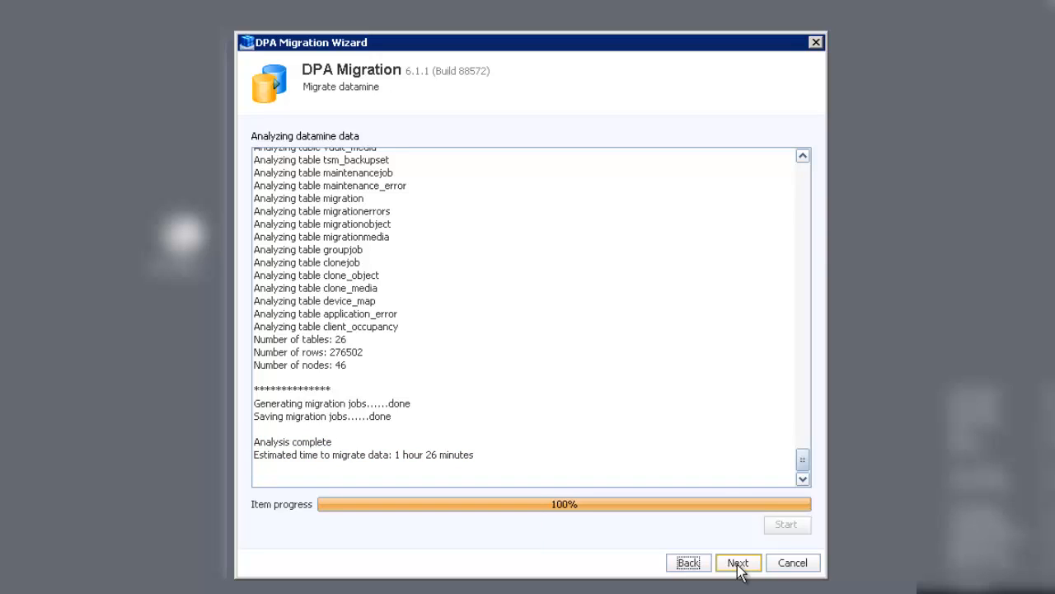
left_click(738, 564)
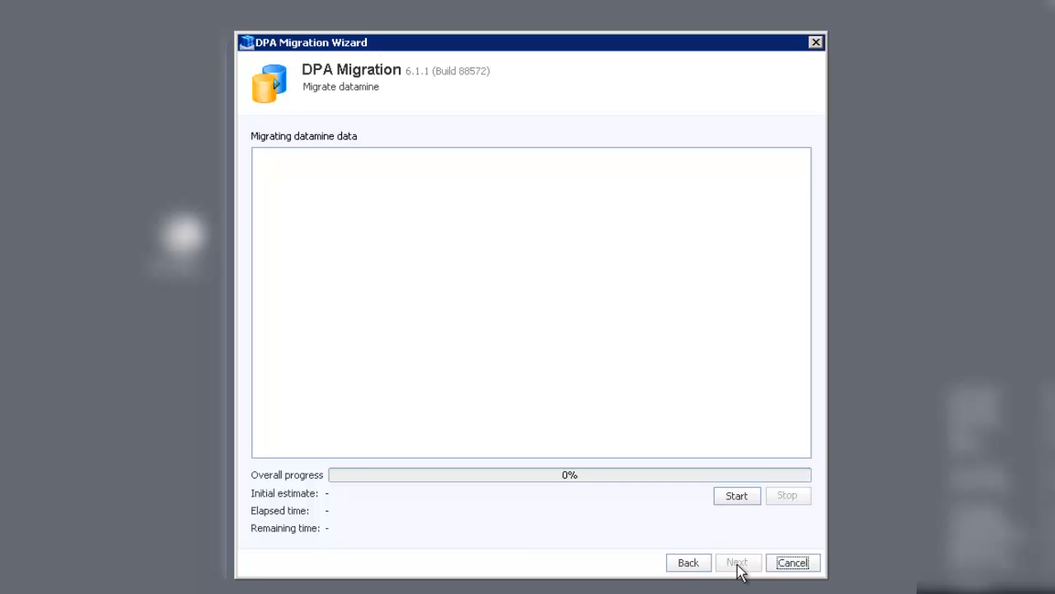
Step: Start the datamine migration, then stop it after about a minute
left_click(738, 499)
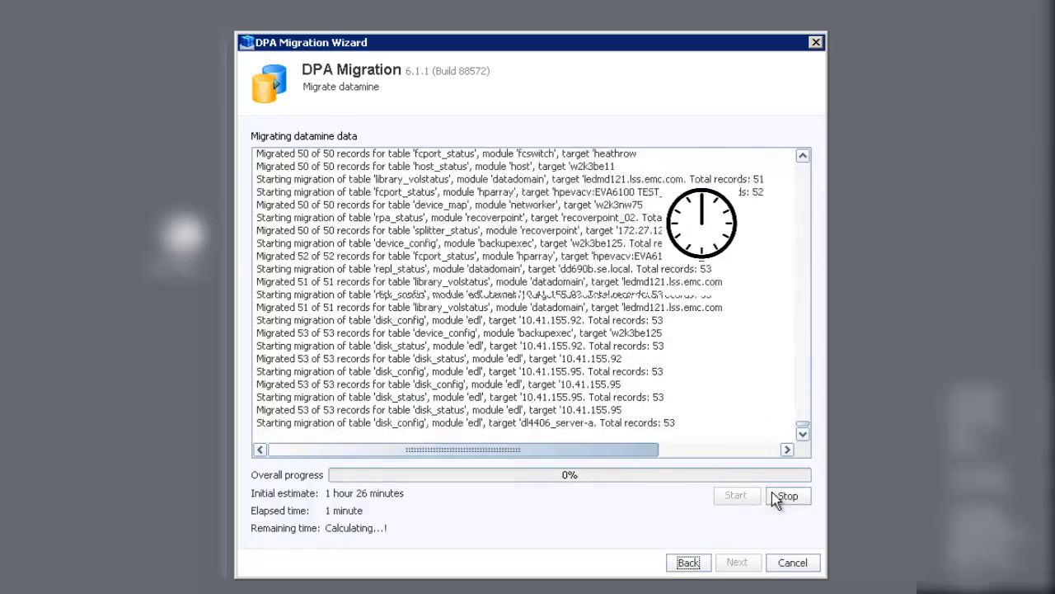
left_click(790, 497)
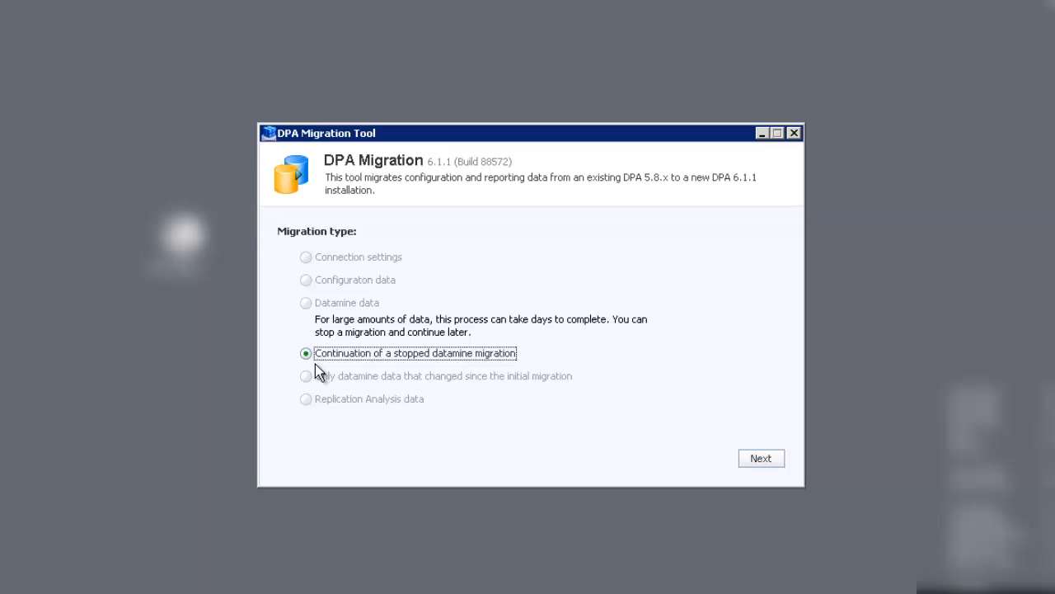
Step: Resume the stopped datamine migration, let it reach 100%, and finish the wizard
left_click(761, 460)
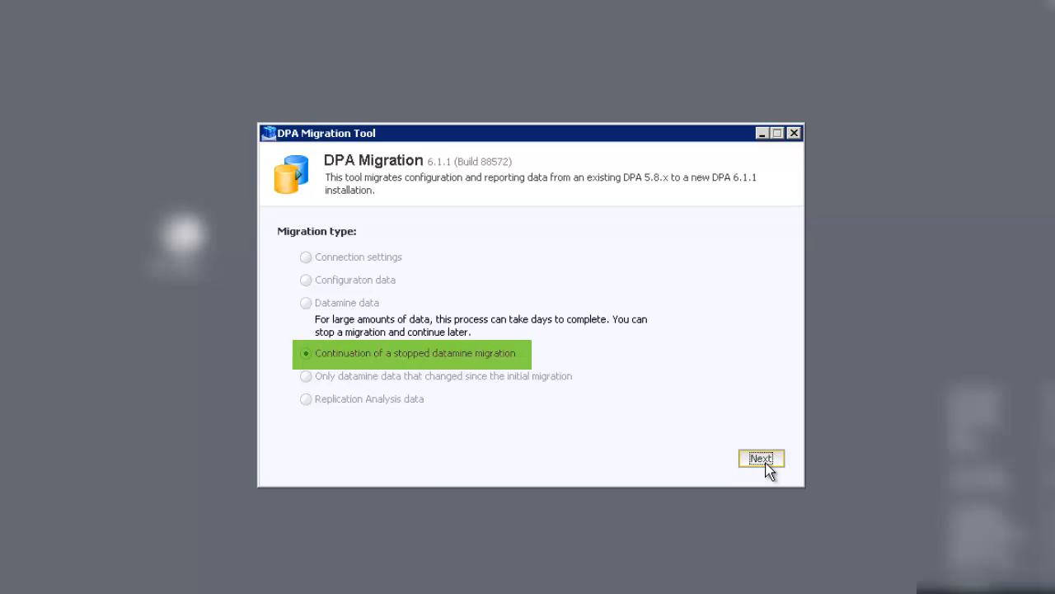
left_click(760, 458)
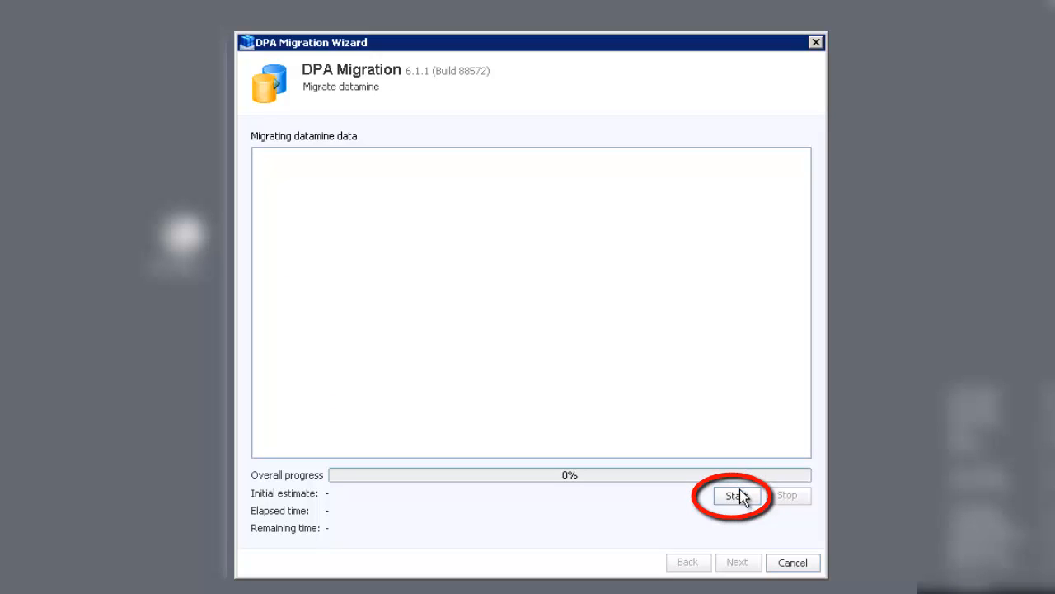
left_click(737, 496)
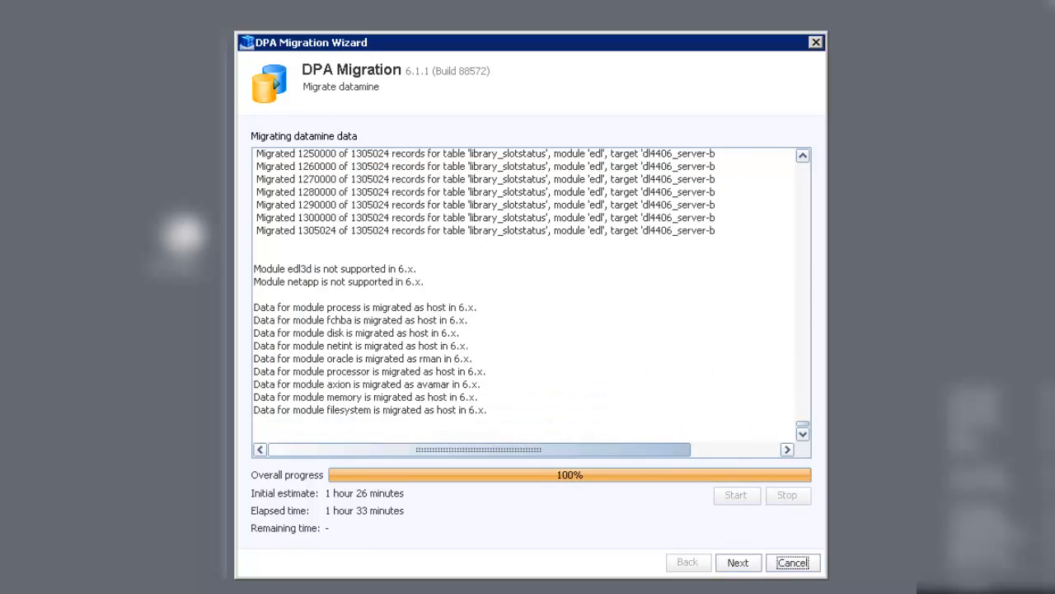
left_click(737, 562)
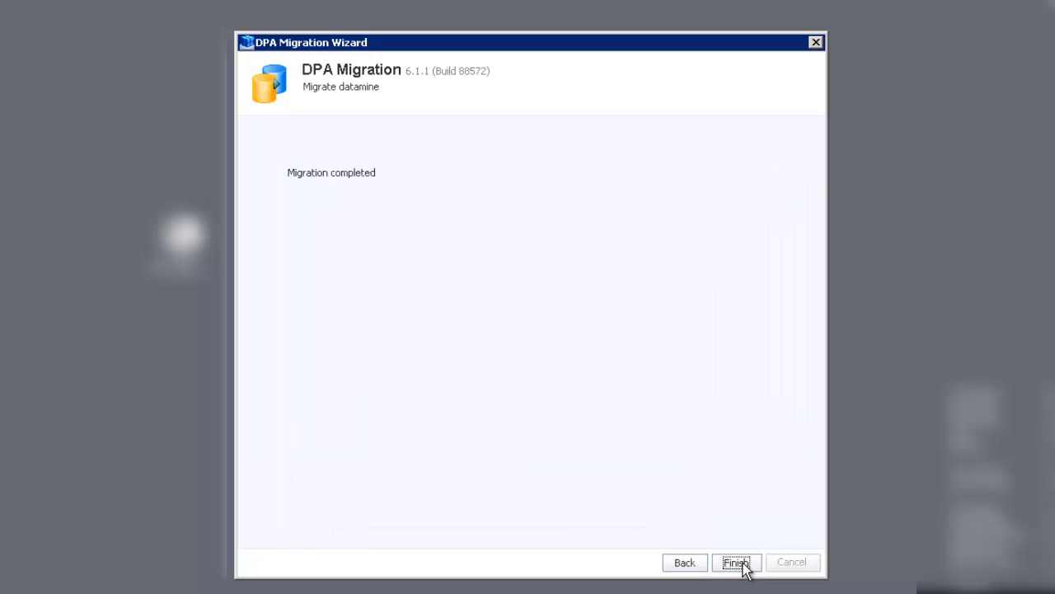
left_click(738, 562)
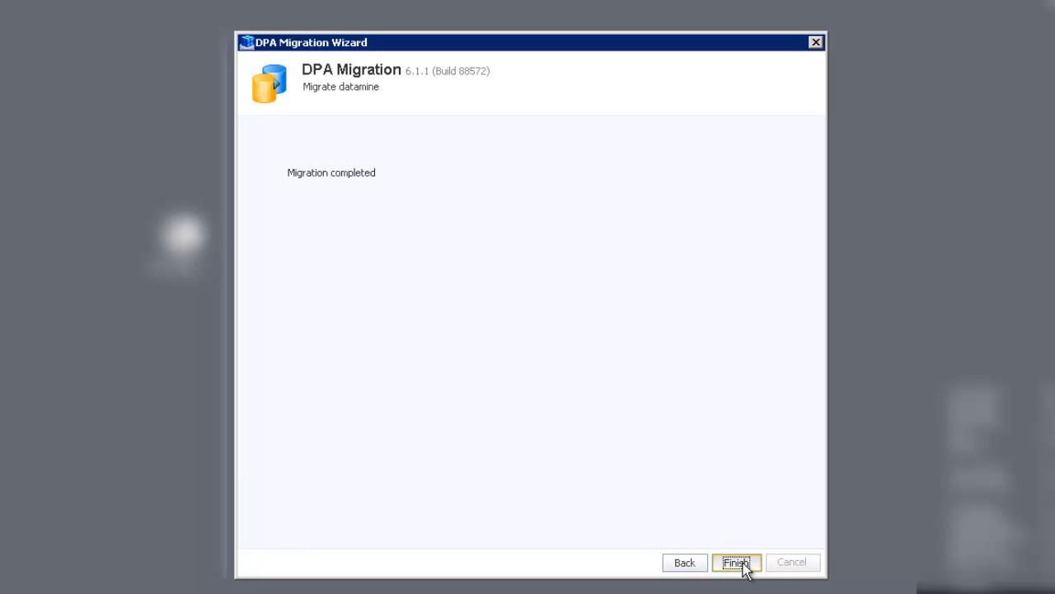